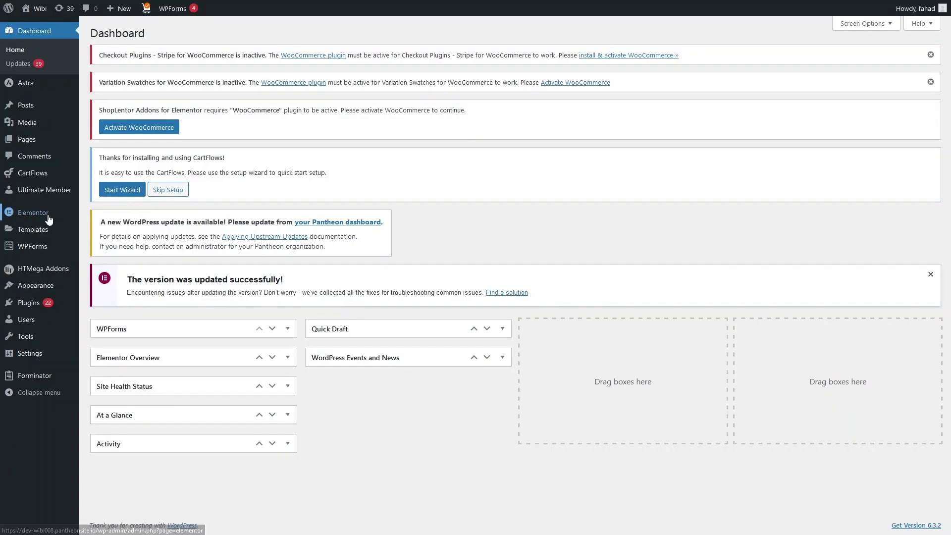
- Bring up Elementor's flyout submenu in the WordPress dashboard sidebar
mouse_move(41, 219)
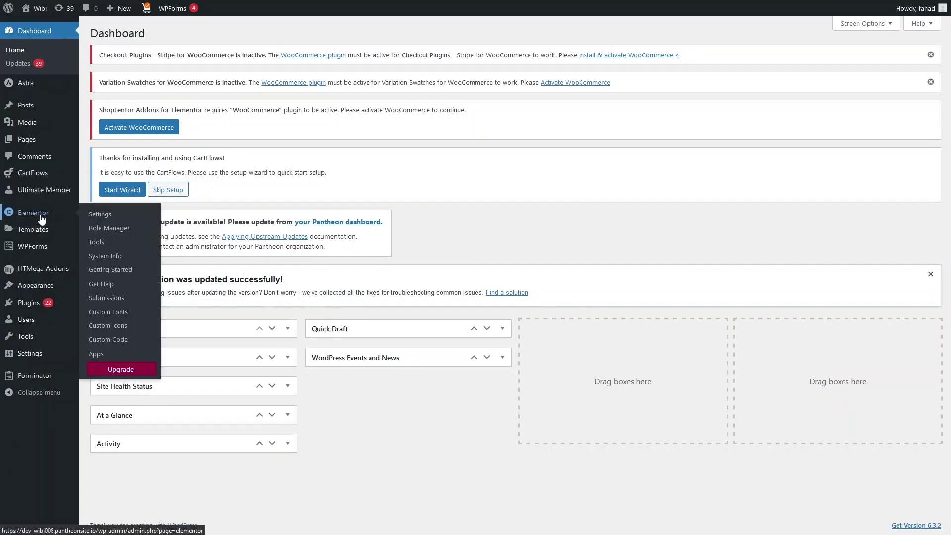
- Go to Elementor > Tools, landing on the General tab with Regenerate CSS & Data
left_click(127, 243)
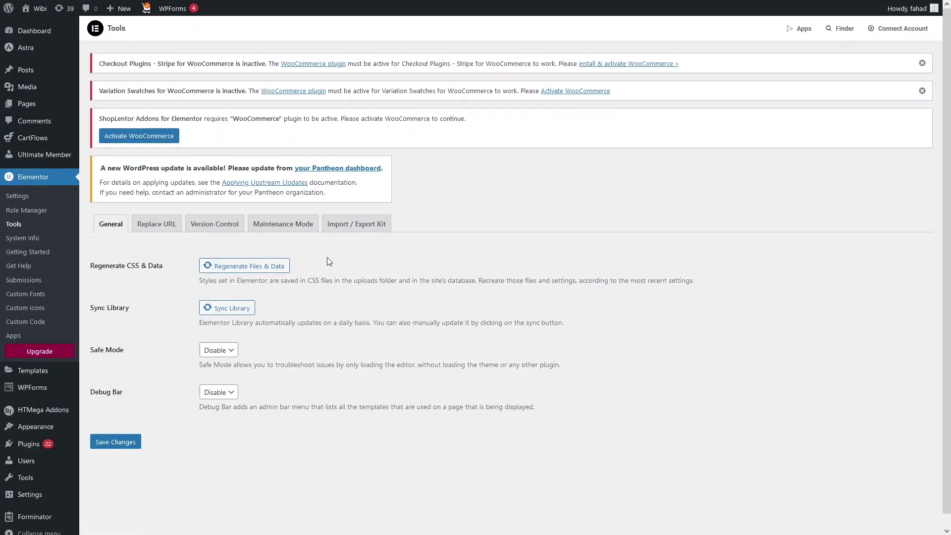
- On the Maintenance Mode tab, choose Coming Soon as the site mode
left_click(282, 228)
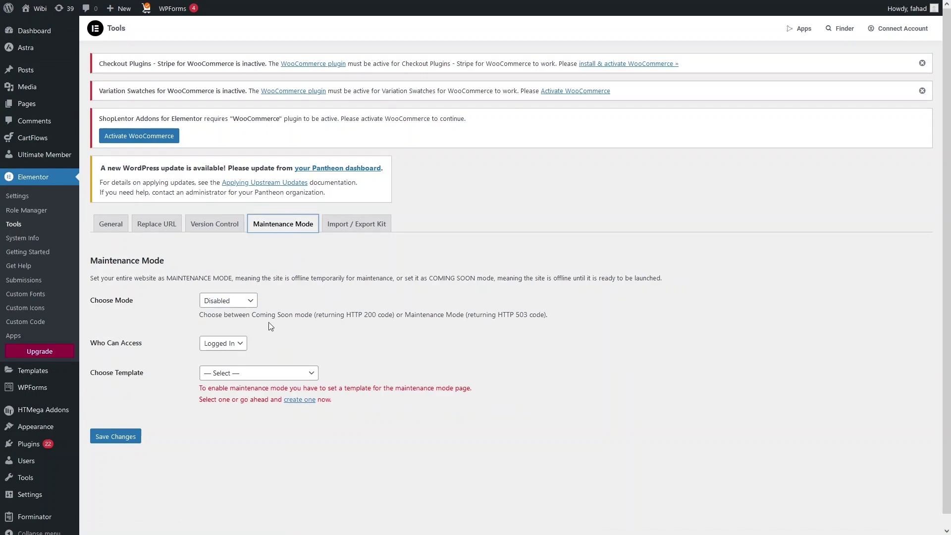
scroll(270, 325, "down", 1)
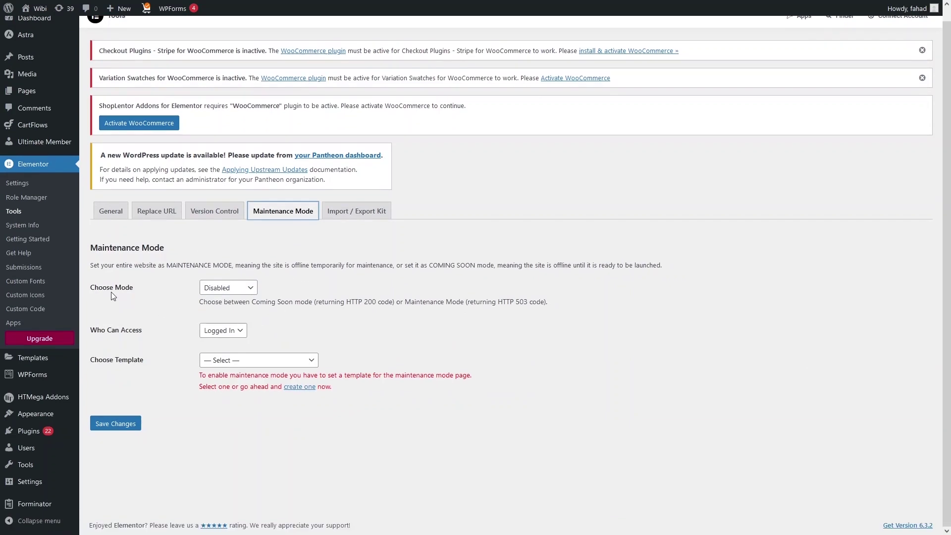
left_click(227, 289)
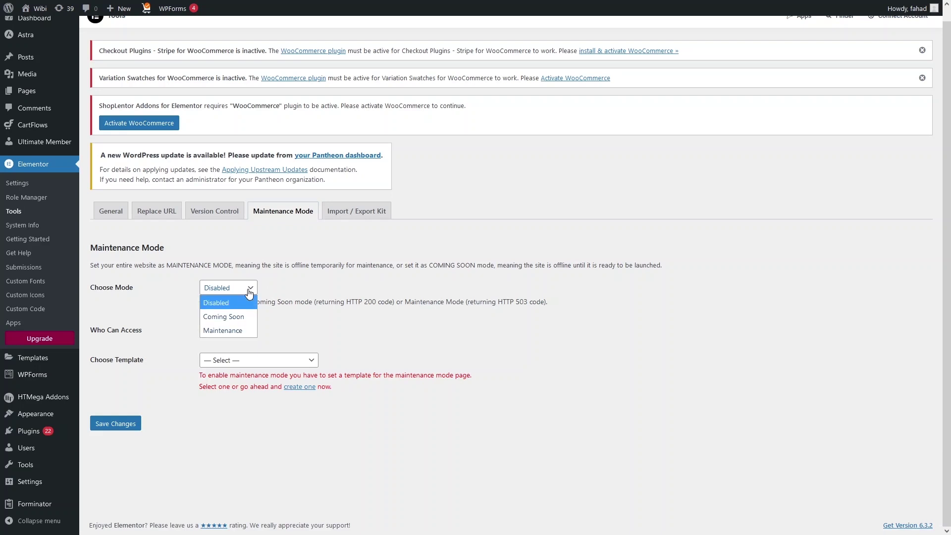
left_click(234, 316)
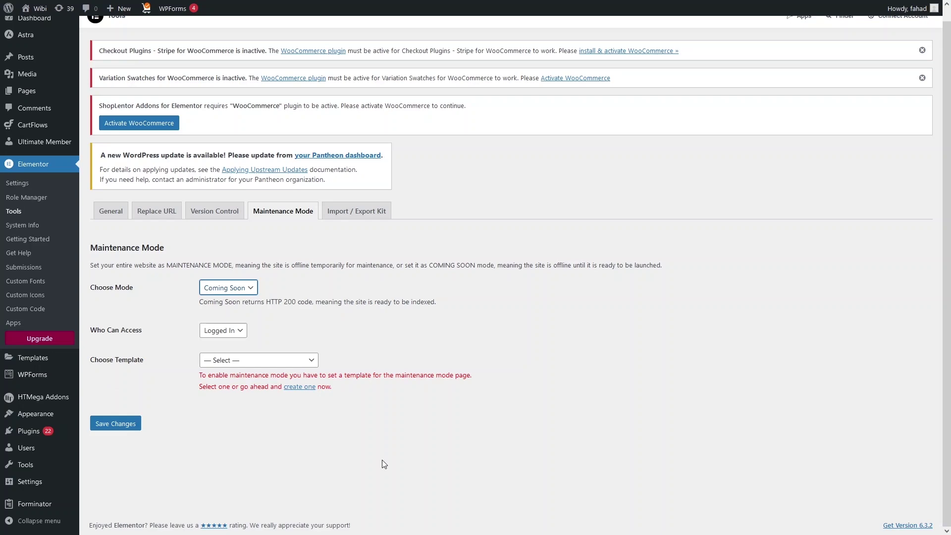
- Create a template titled 'Coming Soon' via the 'create one' link and edit it with Elementor
left_click(299, 387)
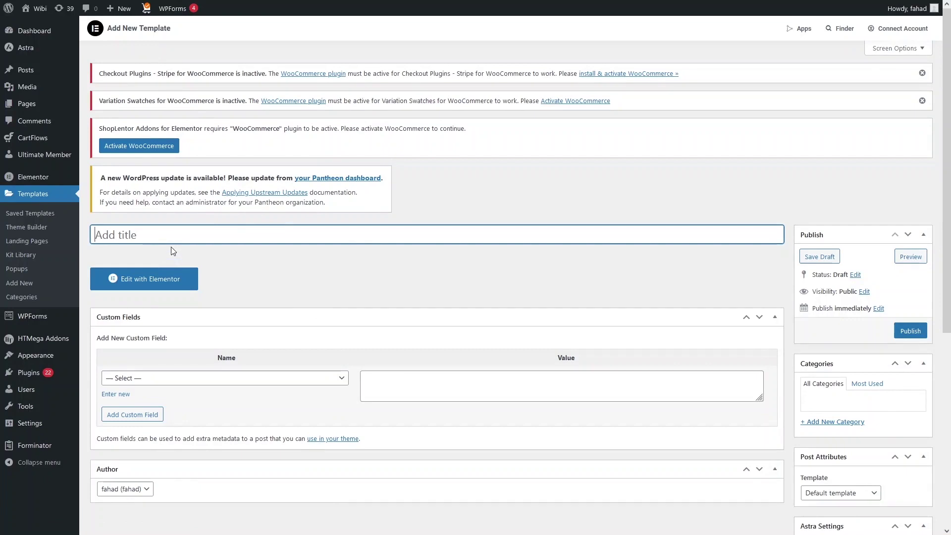
type("Coming Soon")
left_click(152, 279)
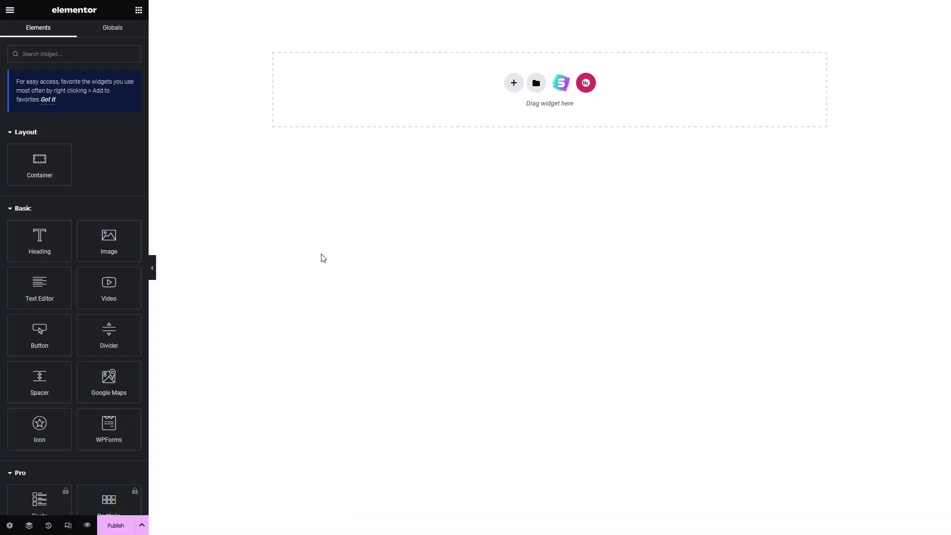
- Add a single-column container to the template and set its Content Width to Full Width
left_click(514, 84)
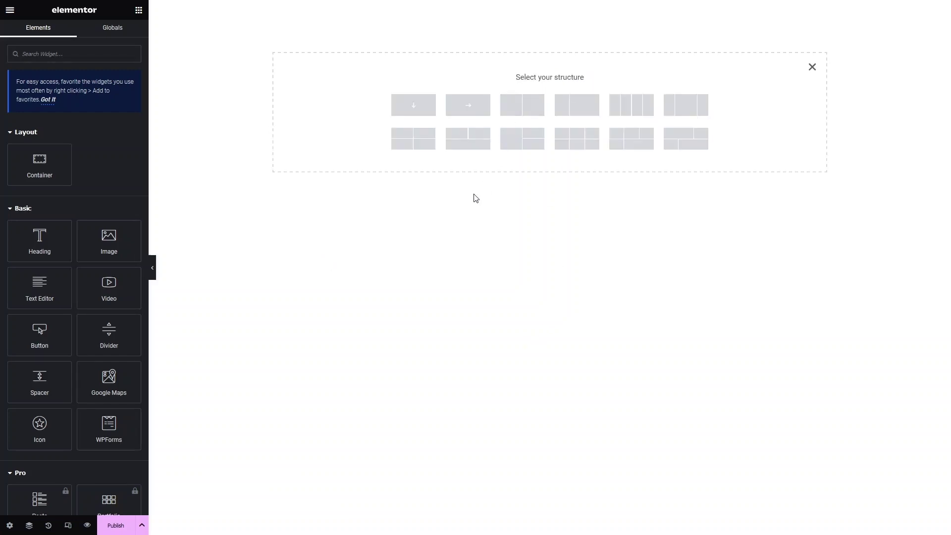
left_click(396, 108)
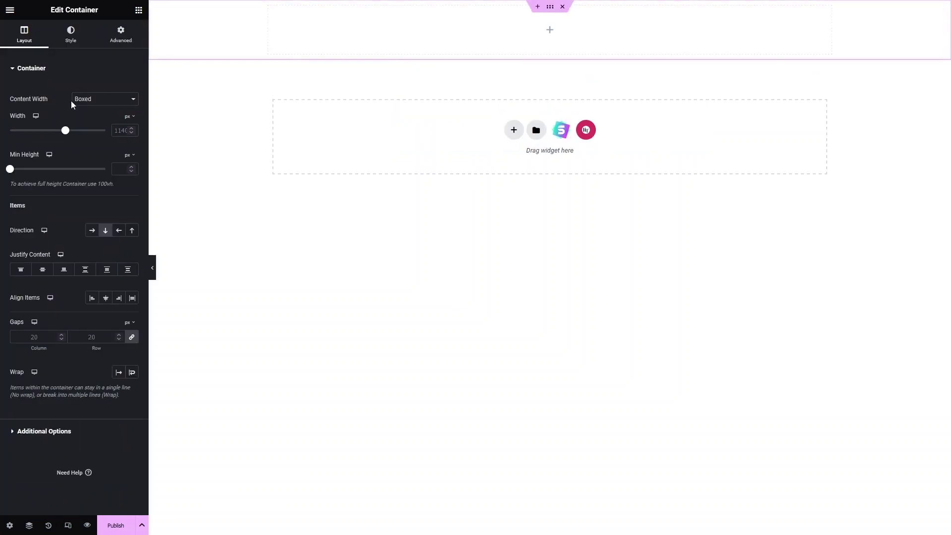
left_click(98, 102)
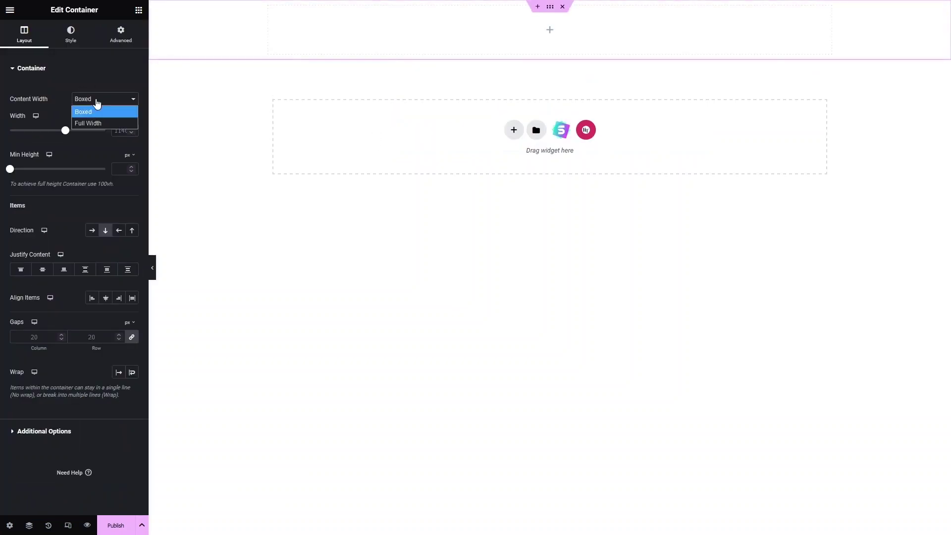
left_click(93, 123)
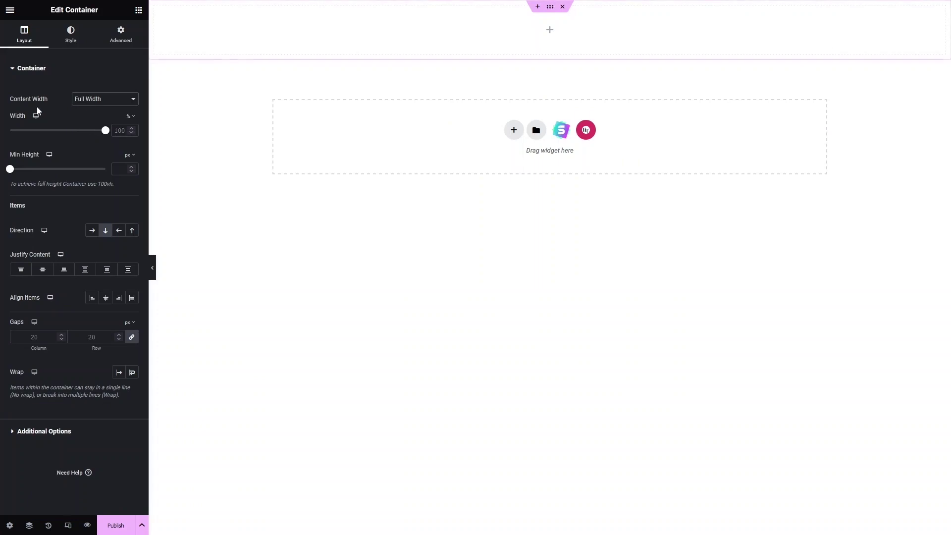
- Give the container a Classic background using the knight image from the Media Library
left_click(69, 38)
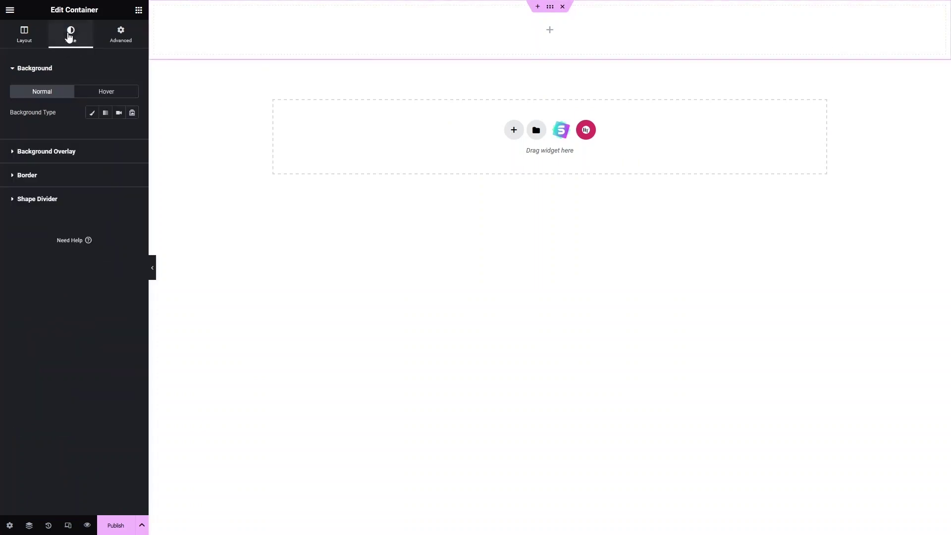
left_click(92, 114)
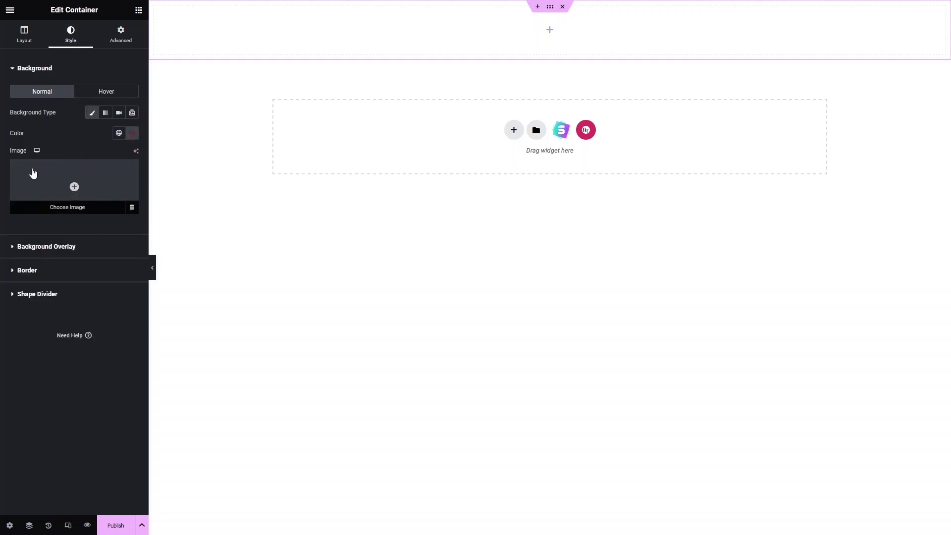
left_click(32, 173)
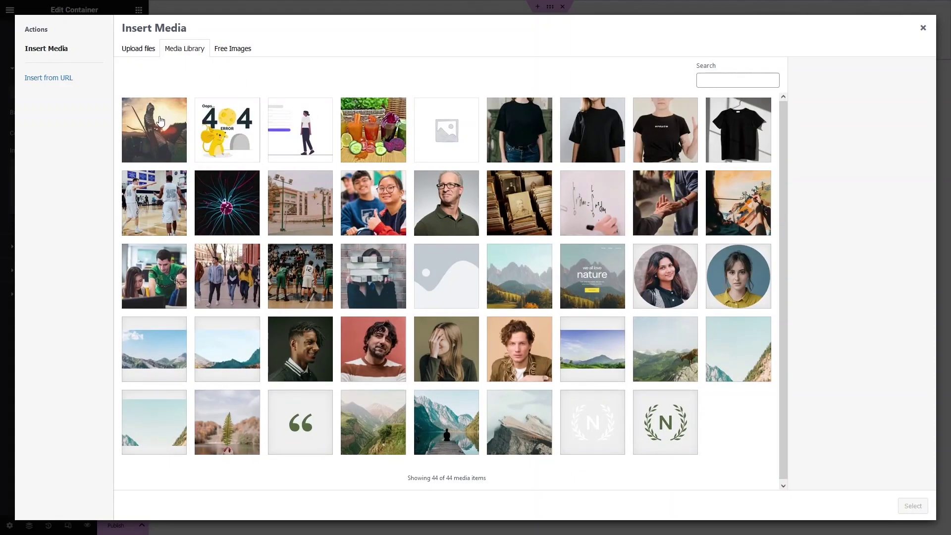
left_click(147, 131)
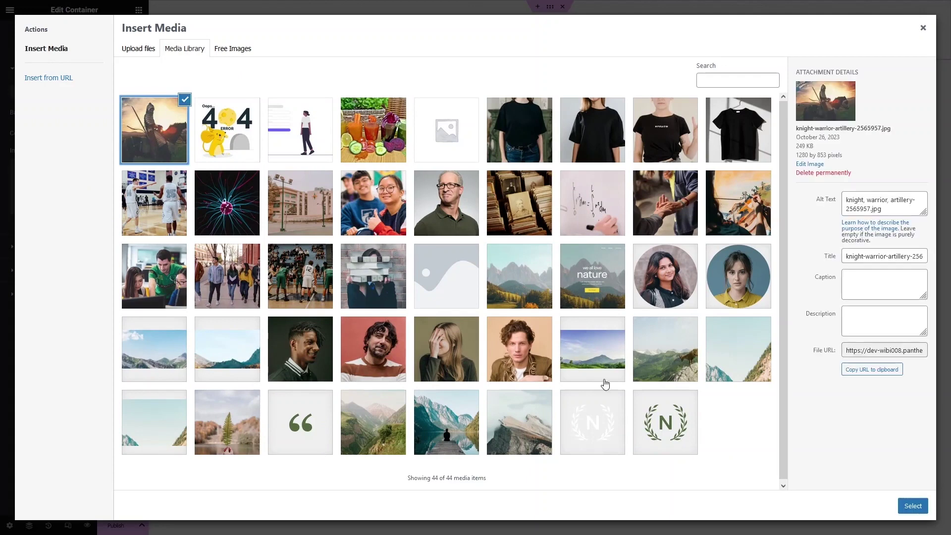
left_click(914, 508)
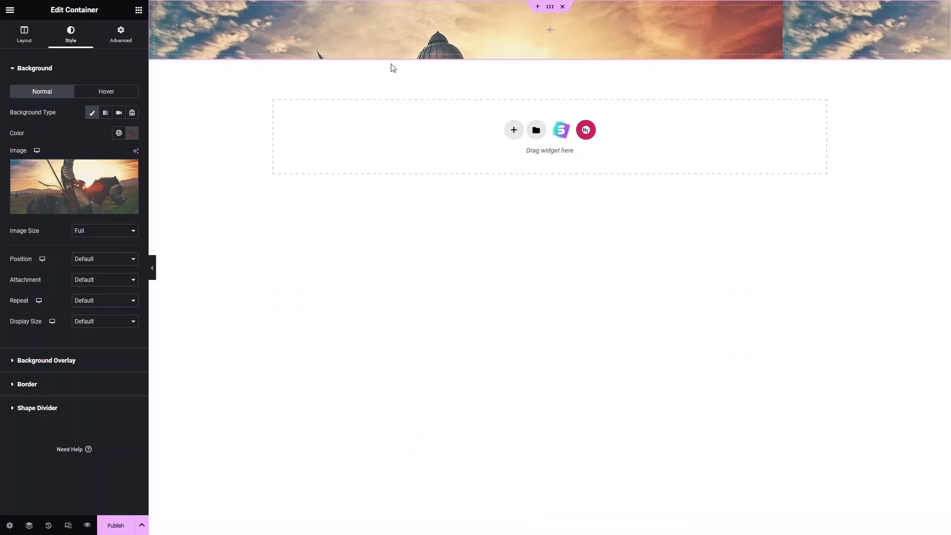
- Position the background Center Center and add a classic black (#000000) overlay
left_click(122, 261)
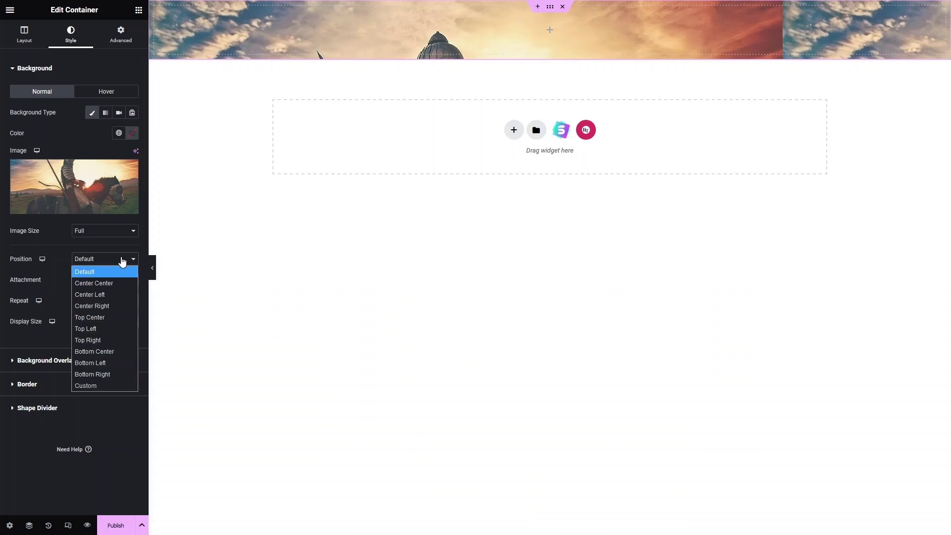
left_click(99, 282)
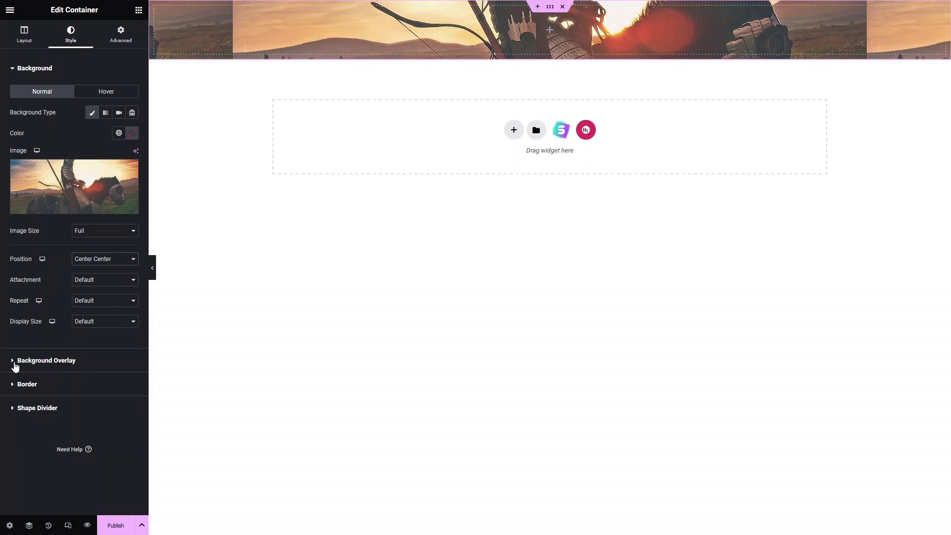
left_click(15, 365)
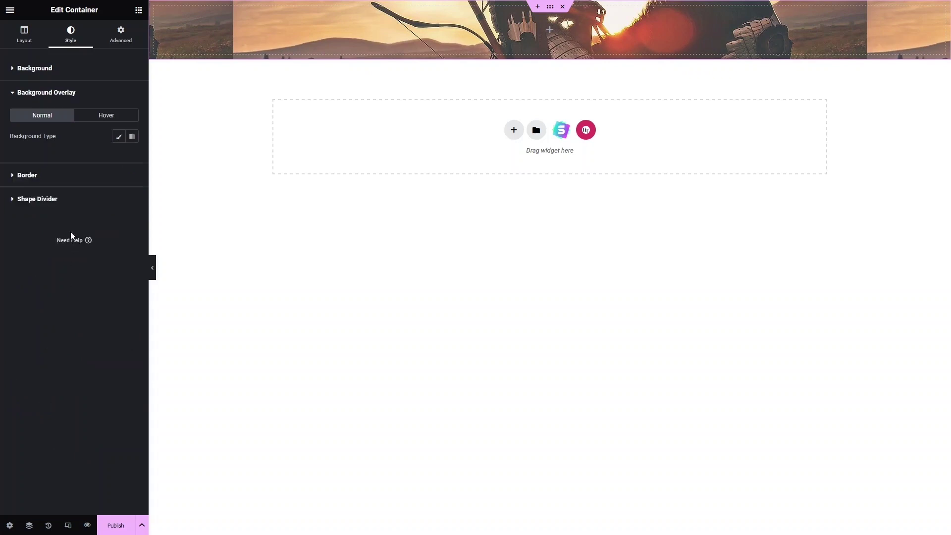
left_click(119, 138)
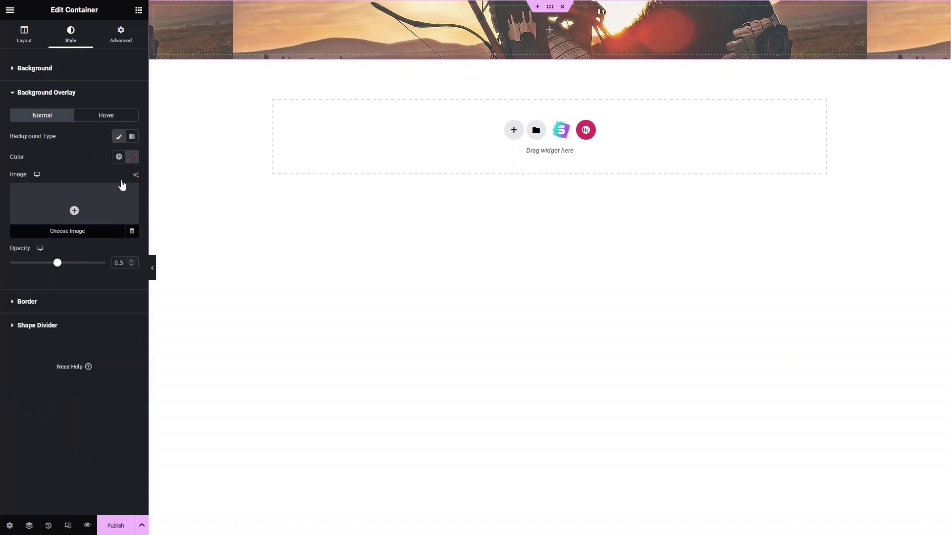
left_click(132, 157)
left_click(100, 239)
left_click(75, 271)
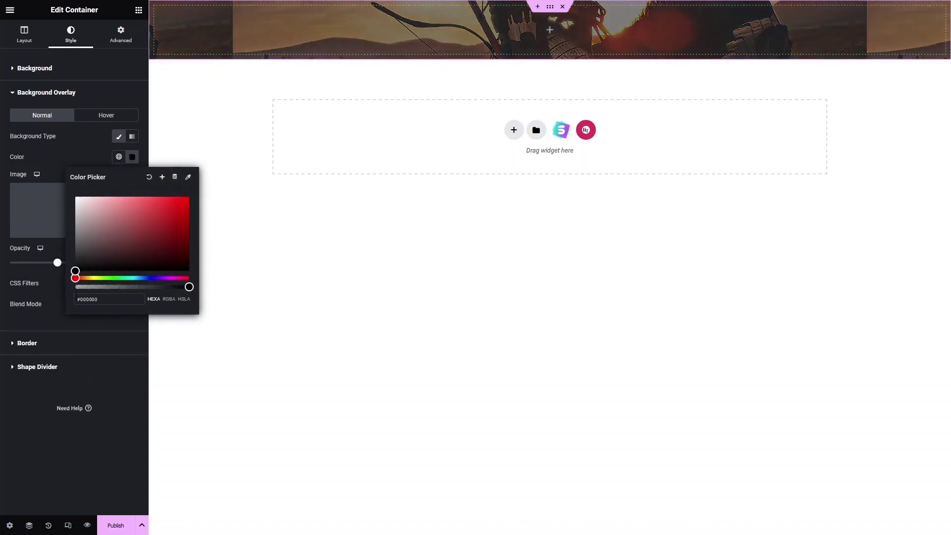
left_click(46, 159)
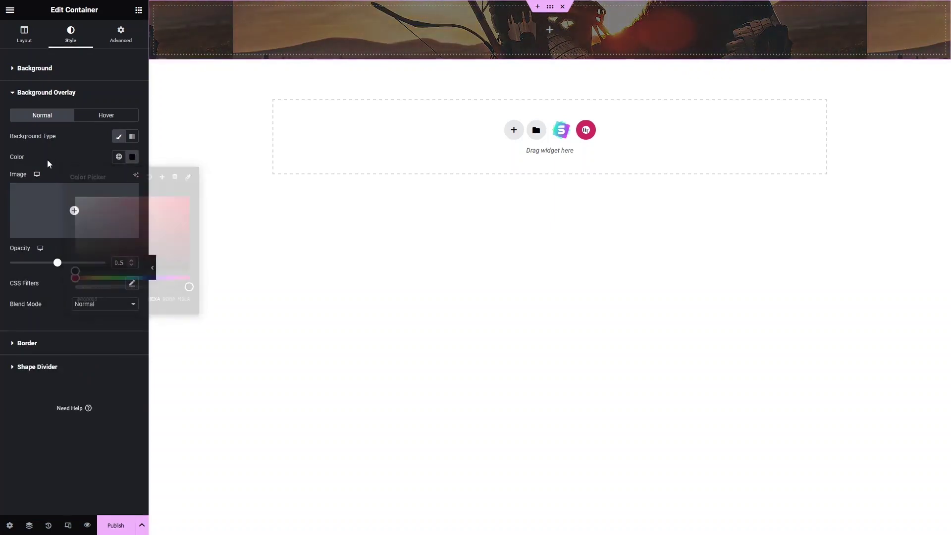
- Set the container's Min Height to 100 vh
left_click(24, 42)
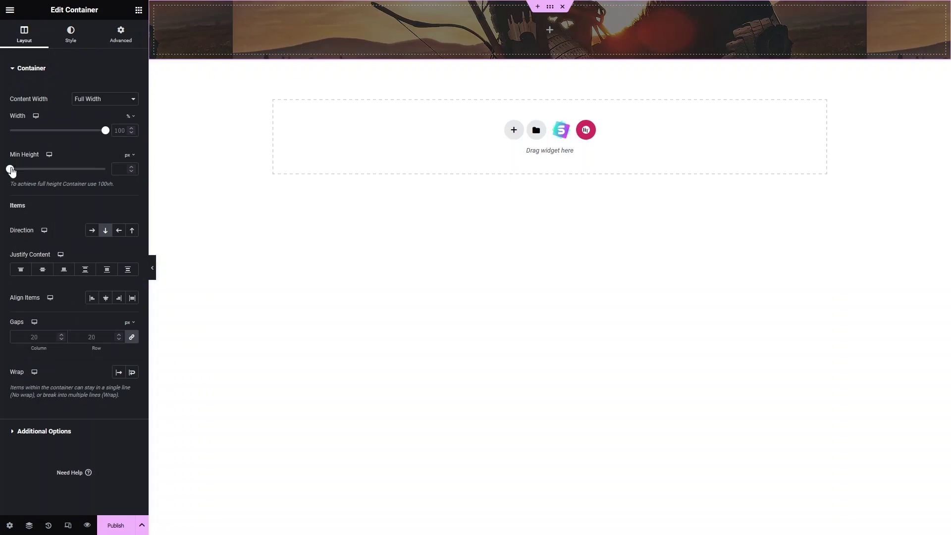
left_click_drag(11, 171, 83, 171)
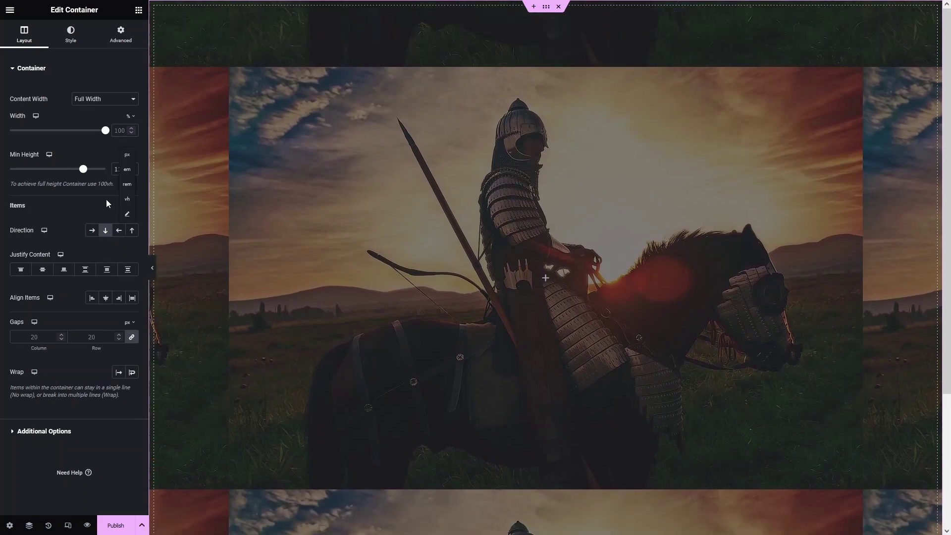
left_click(127, 201)
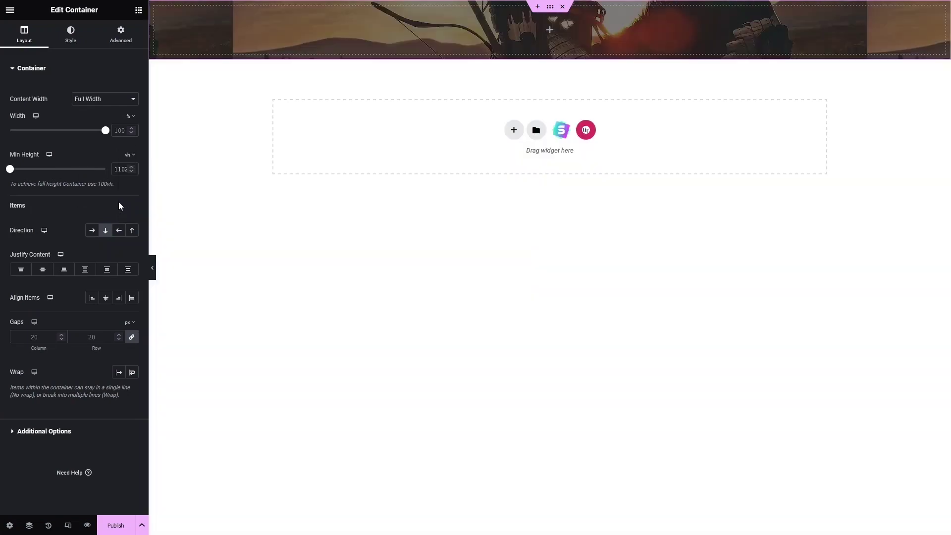
left_click(116, 169)
type("100")
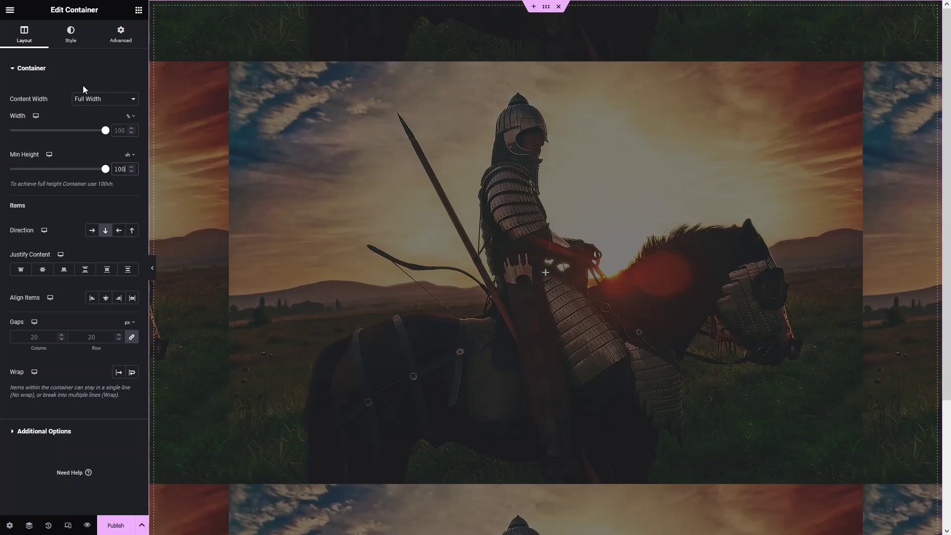
- Set the background Display Size to Cover so the knight image fills the container
left_click(77, 47)
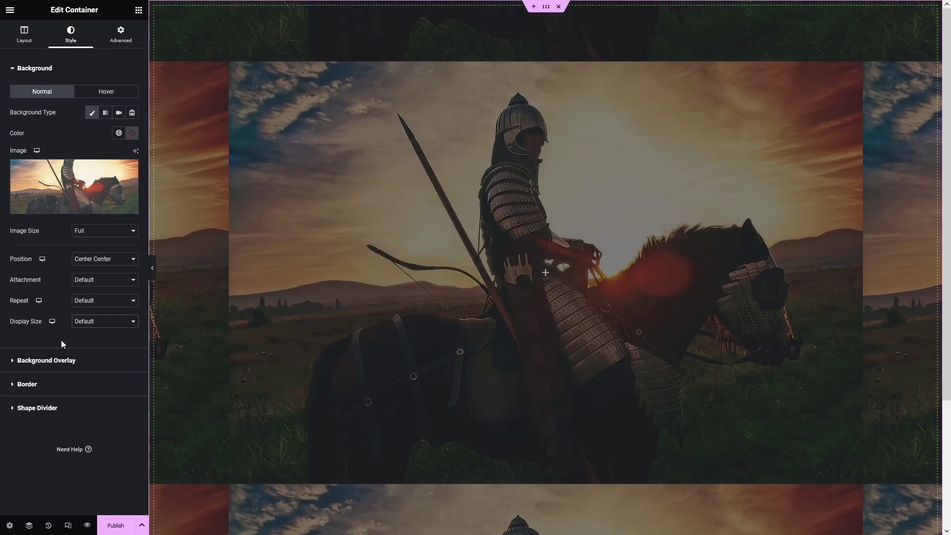
left_click(106, 326)
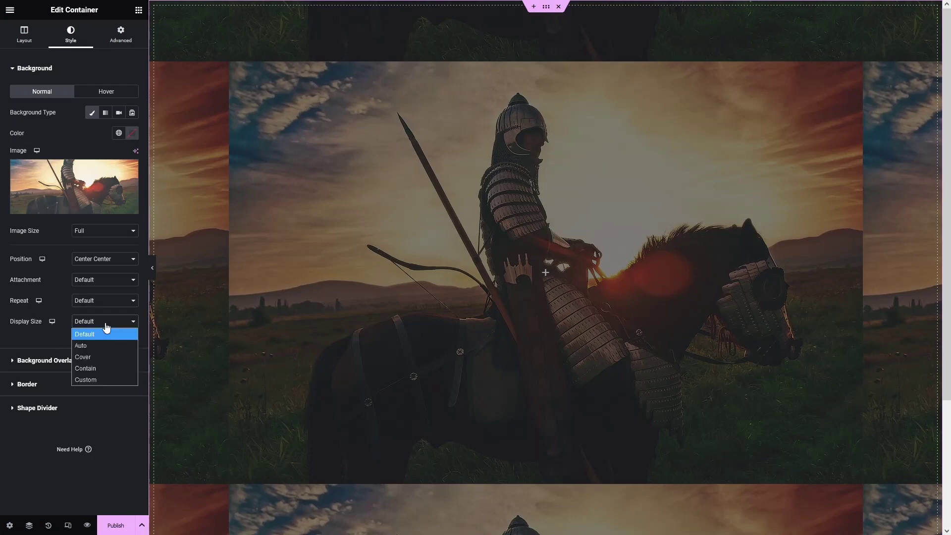
left_click(95, 358)
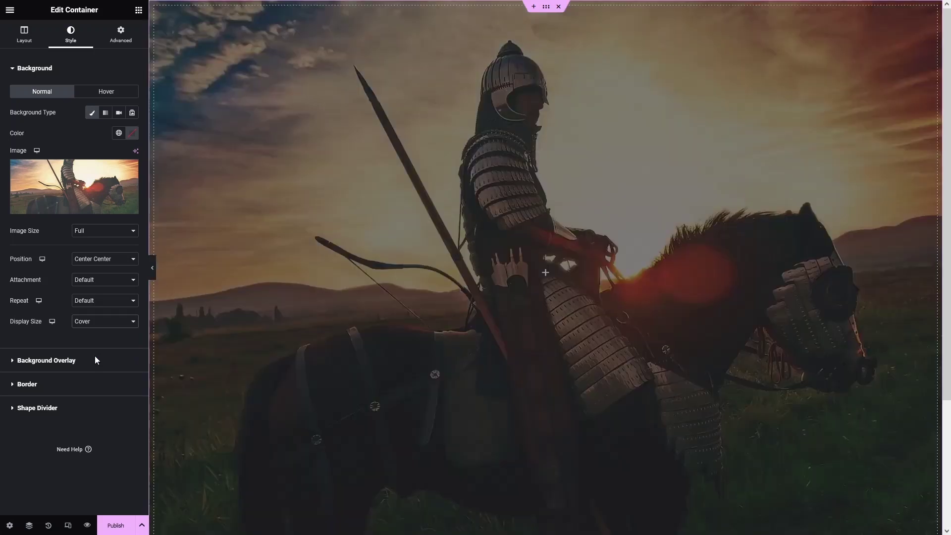
left_click(139, 11)
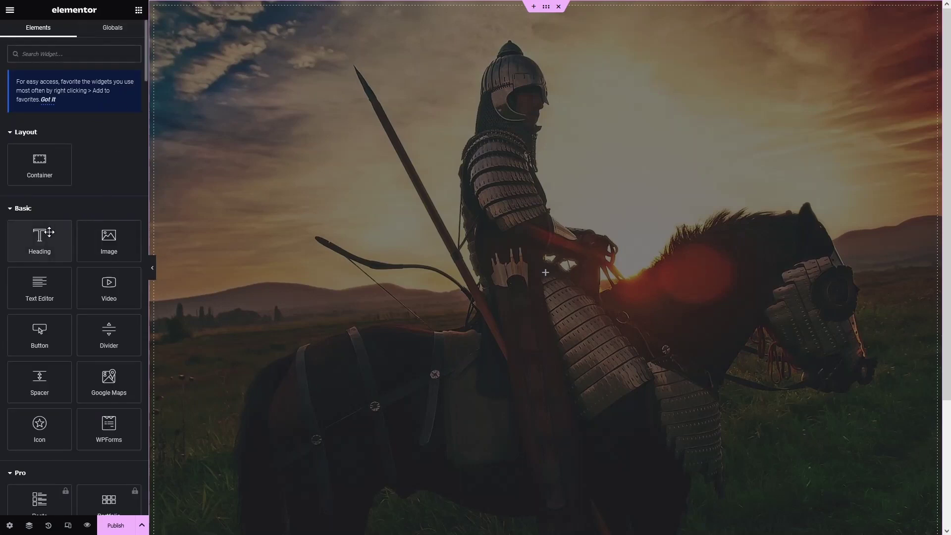
- Drop a Heading widget at the top reading 'Coming Soon' and center-align it
left_click_drag(37, 247, 508, 275)
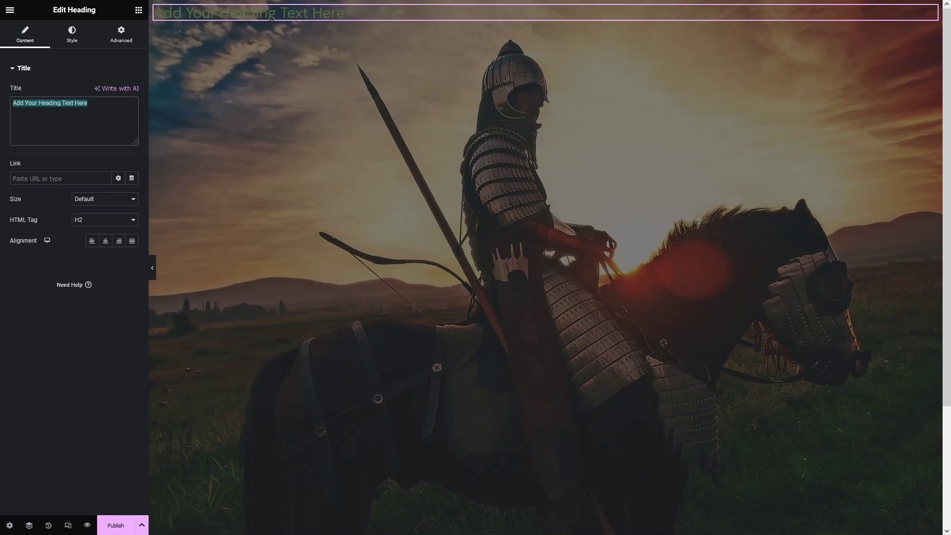
type("Coming Soon")
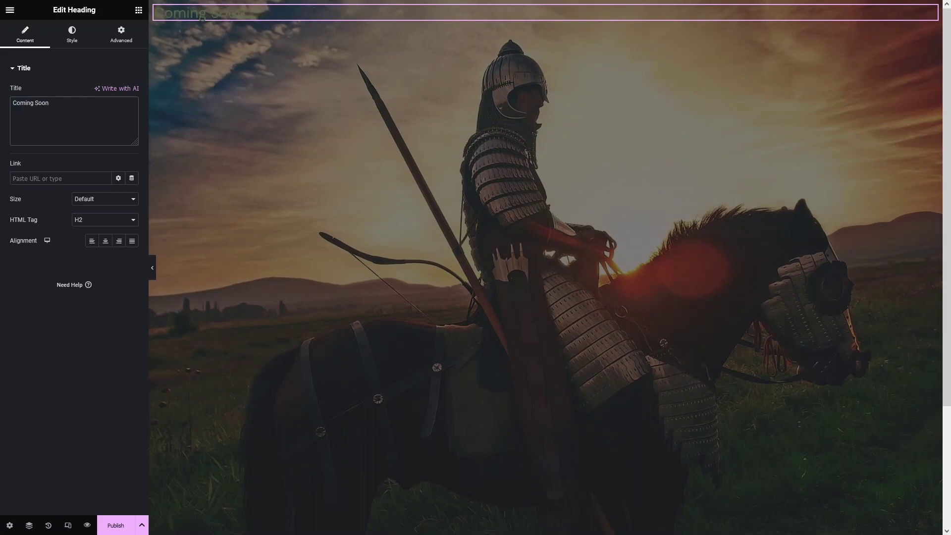
left_click(105, 245)
left_click(78, 38)
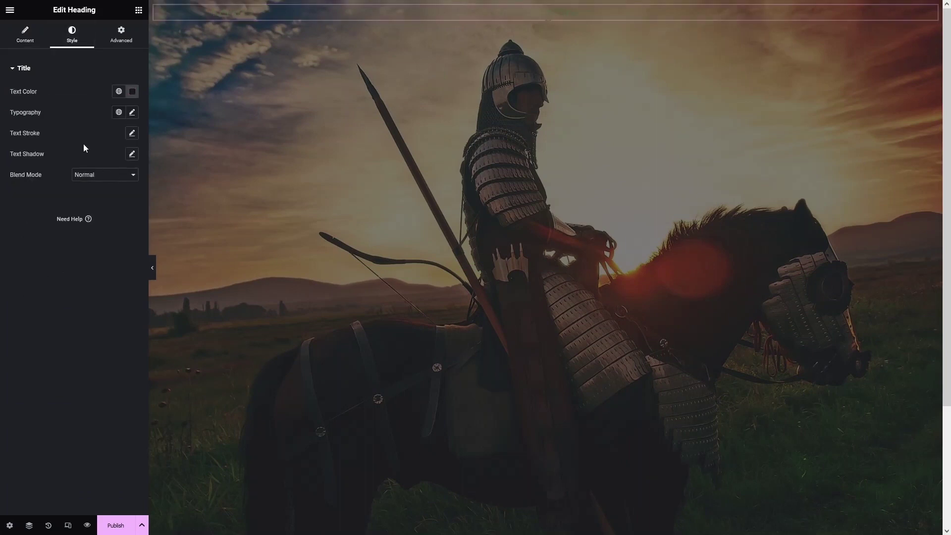
- Set the heading text colour to white (#FFFFFF)
left_click(133, 94)
left_click_drag(96, 159, 61, 111)
left_click(58, 97)
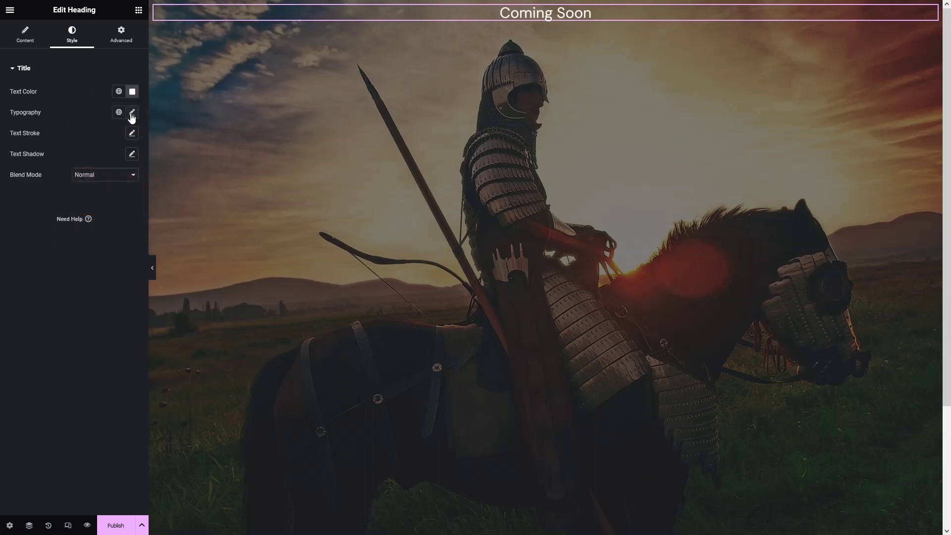
- Set the heading typography to Verdana, 46 px, weight 700 bold
left_click(131, 115)
left_click(97, 160)
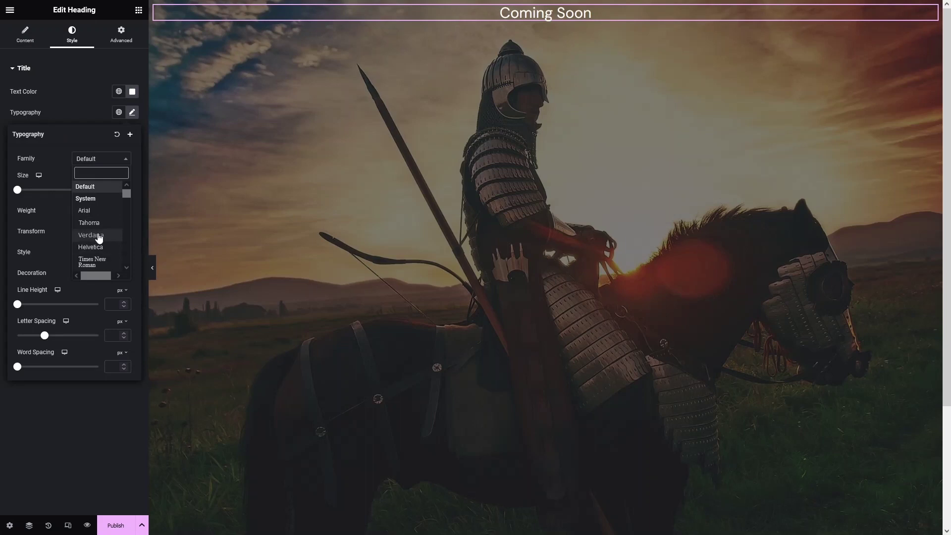
left_click(98, 235)
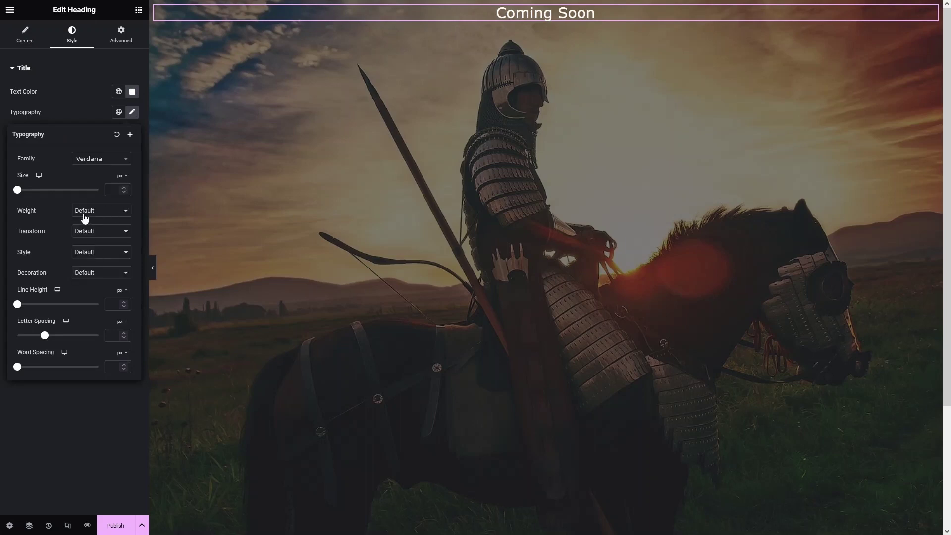
mouse_move(17, 189)
left_mouse_down()
mouse_move(53, 191)
mouse_move(36, 193)
left_mouse_up()
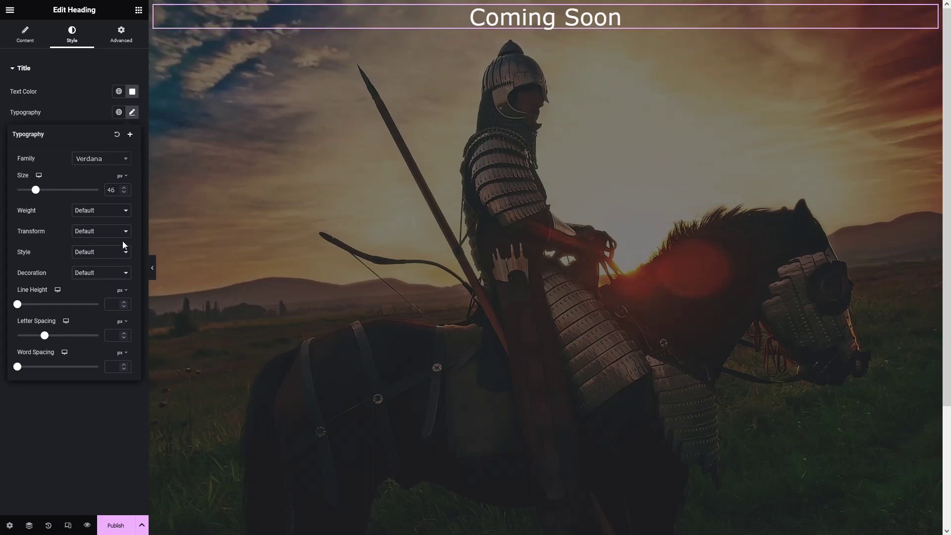
left_click(104, 211)
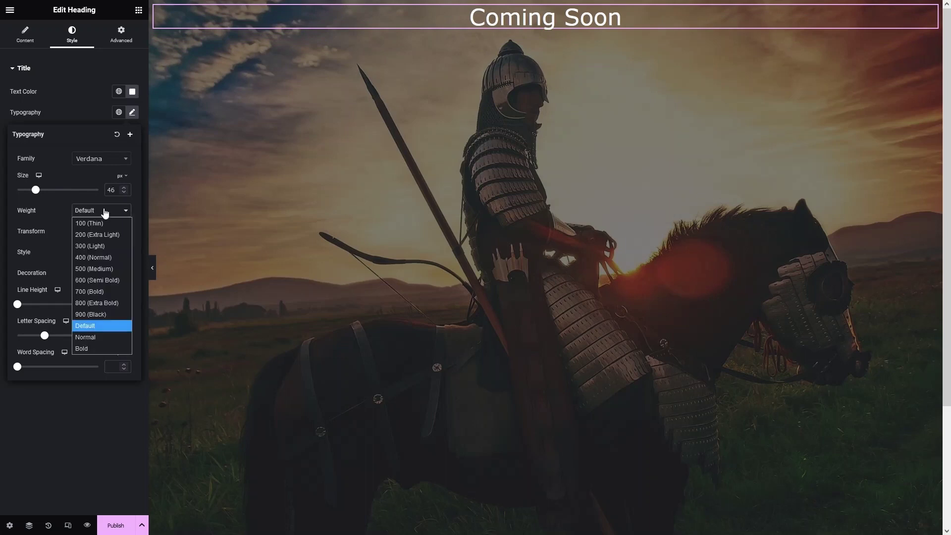
left_click(99, 291)
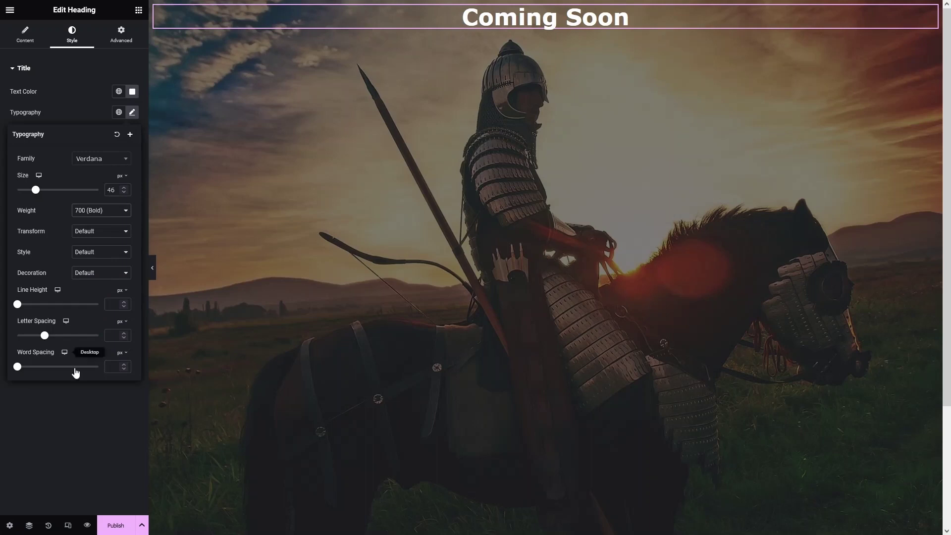
left_click(80, 415)
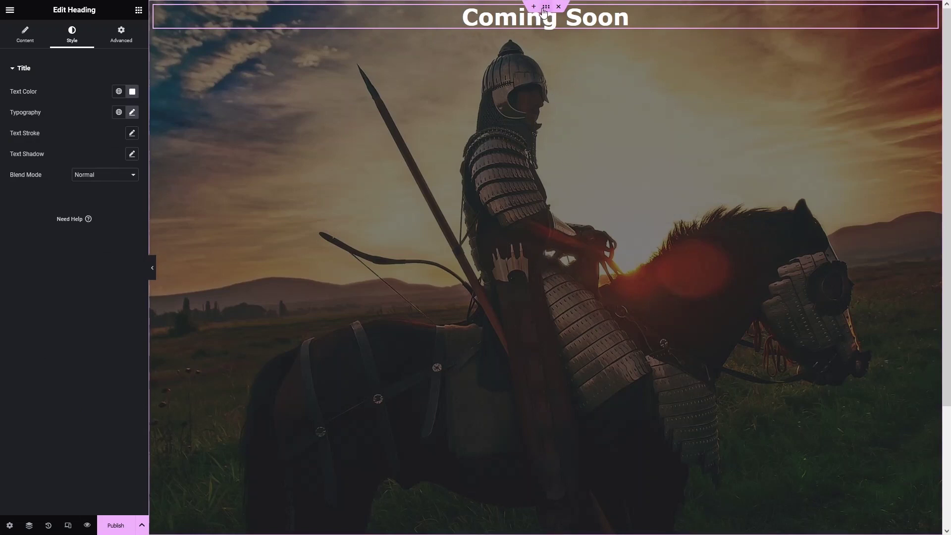
left_click(253, 146)
- Set the container's Justify Content to Center so the heading is vertically centred, then publish the template
left_click(29, 39)
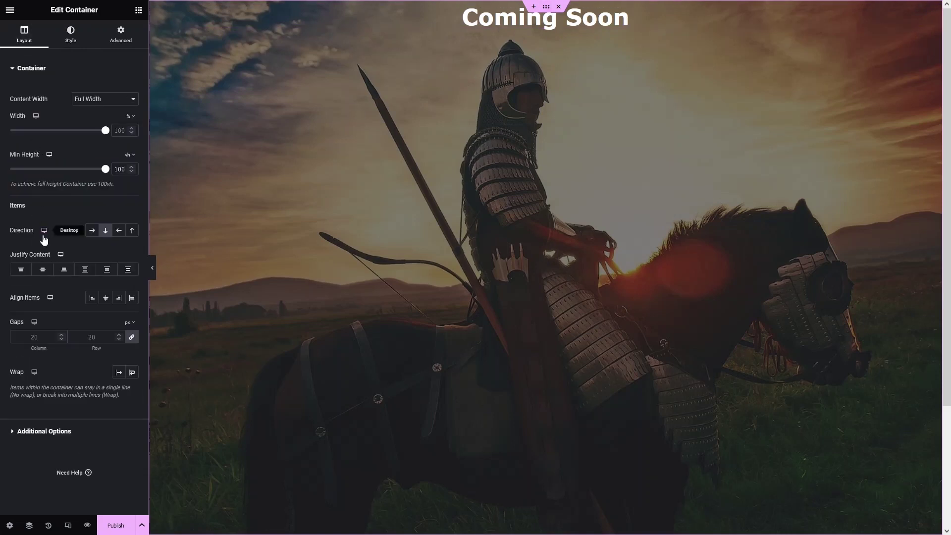
left_click(43, 271)
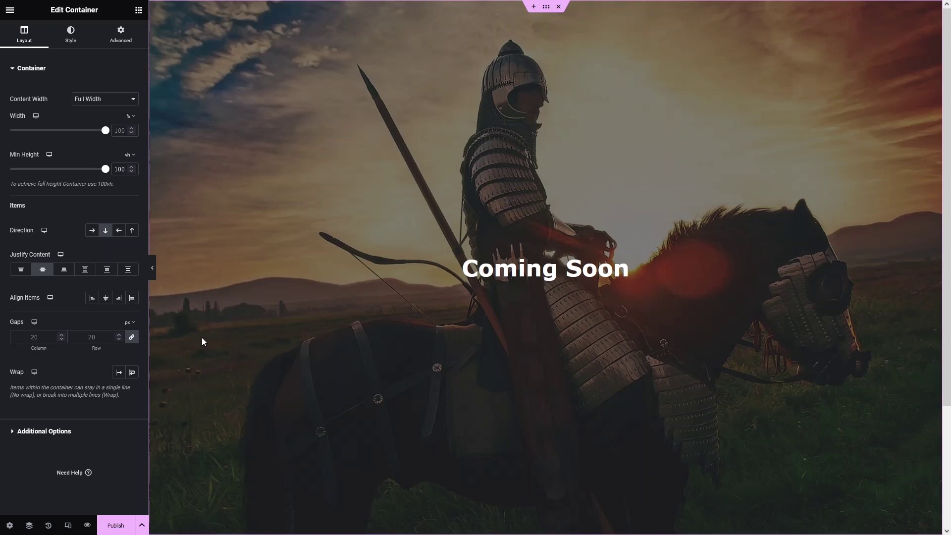
left_click(115, 526)
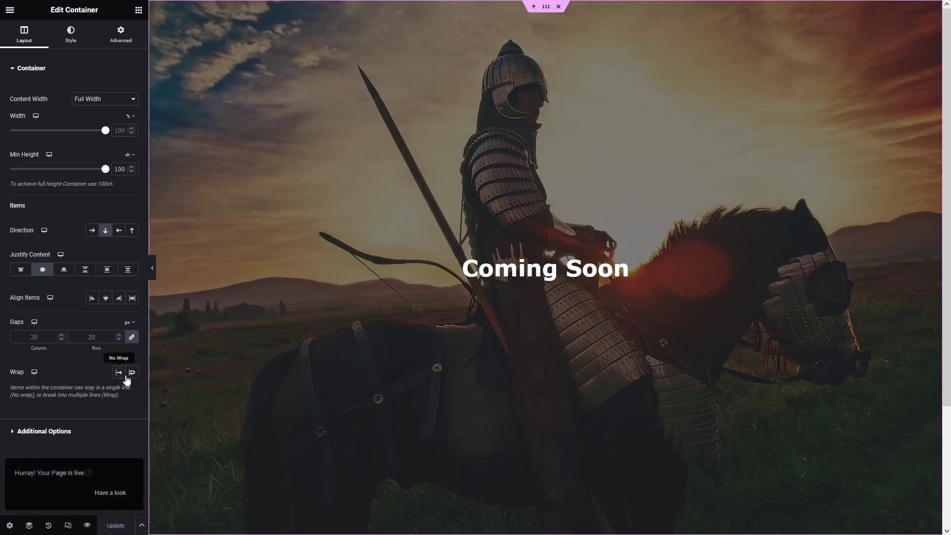
mouse_move(78, 6)
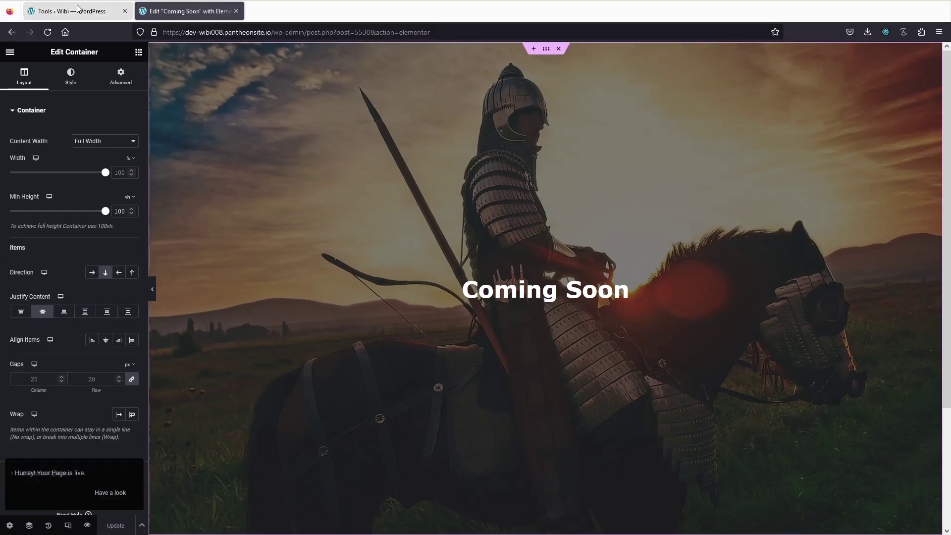
left_click(78, 6)
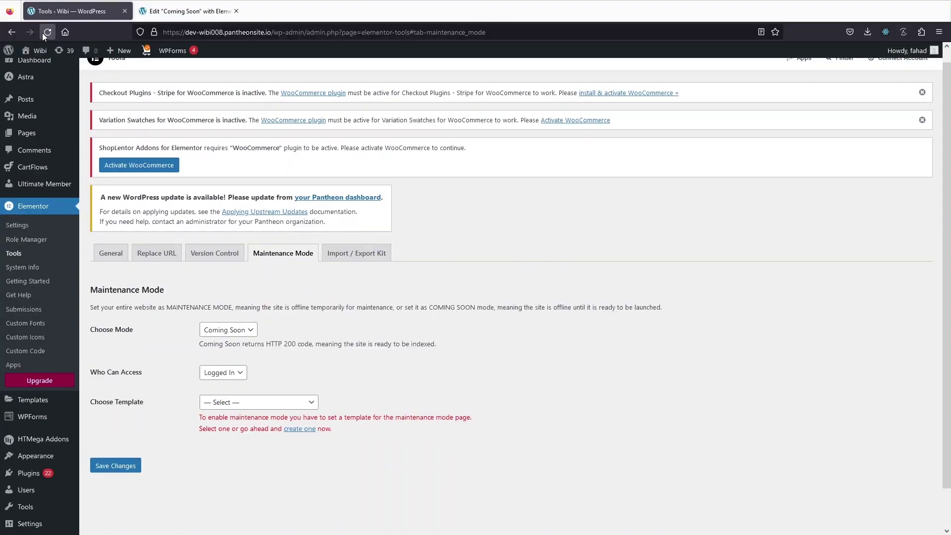
- Reload the Maintenance Mode settings, choose the 'Coming Soon' template and save the changes
left_click(44, 32)
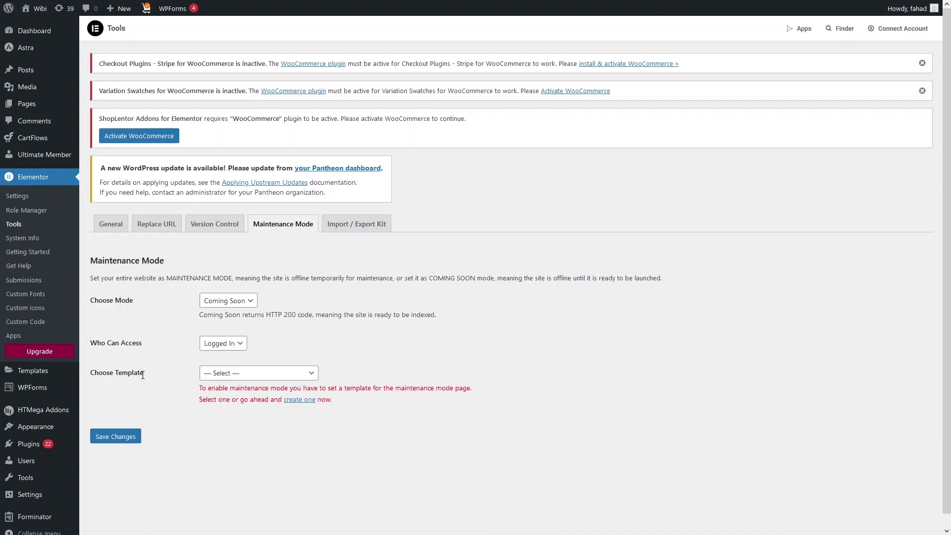
left_click(274, 374)
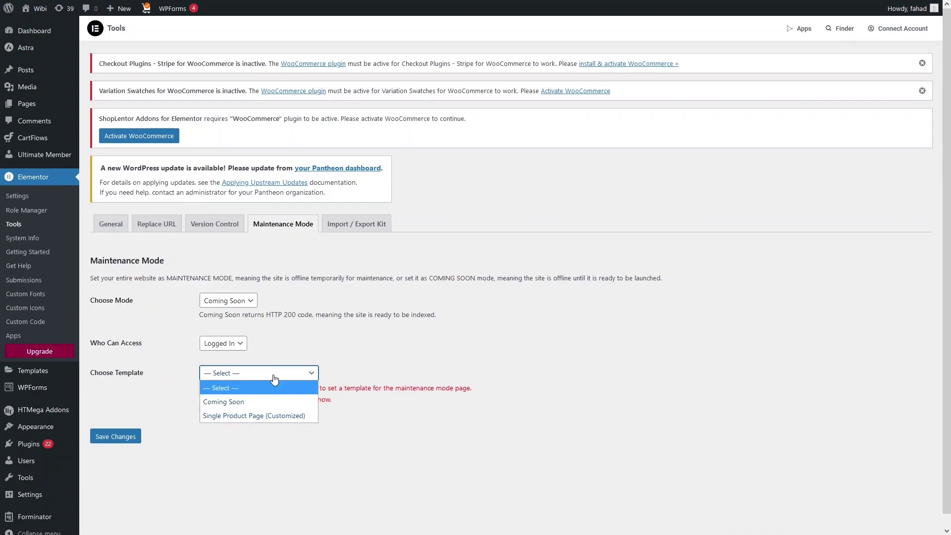
left_click(243, 403)
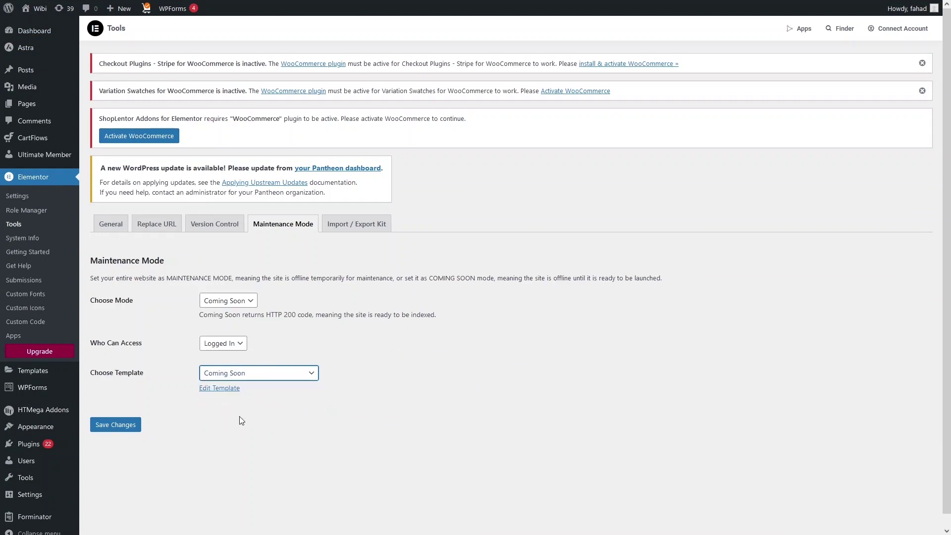
left_click(124, 432)
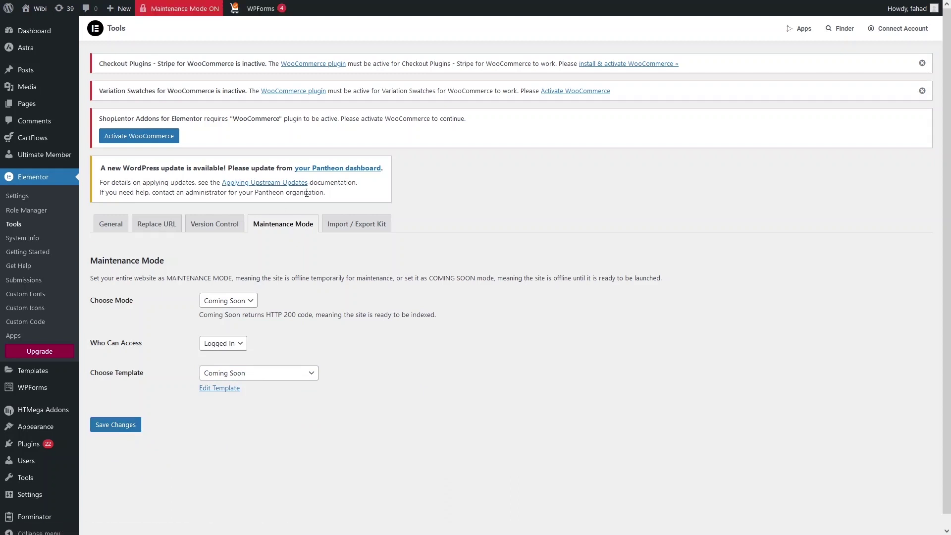
- Open the site's front page from Visit Site in a new tab
mouse_move(48, 5)
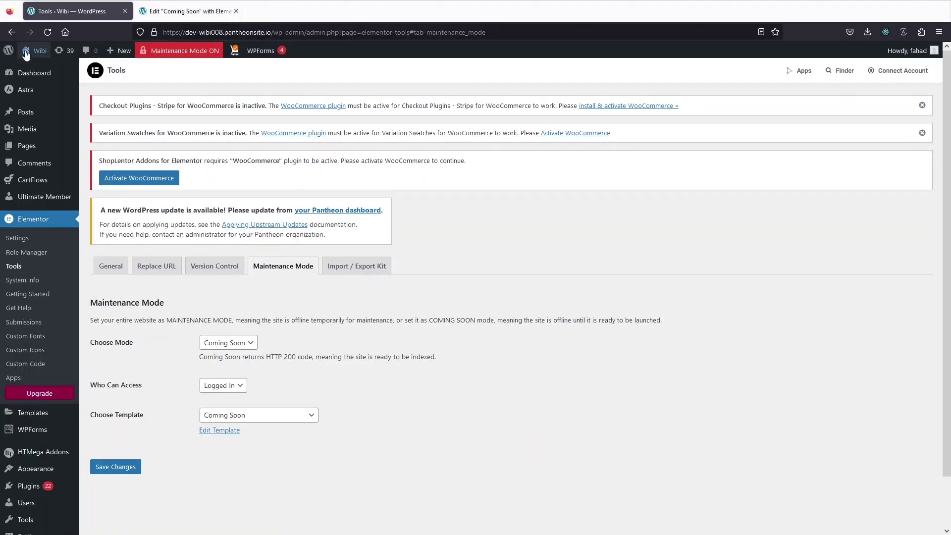
mouse_move(26, 54)
middle_click(45, 70)
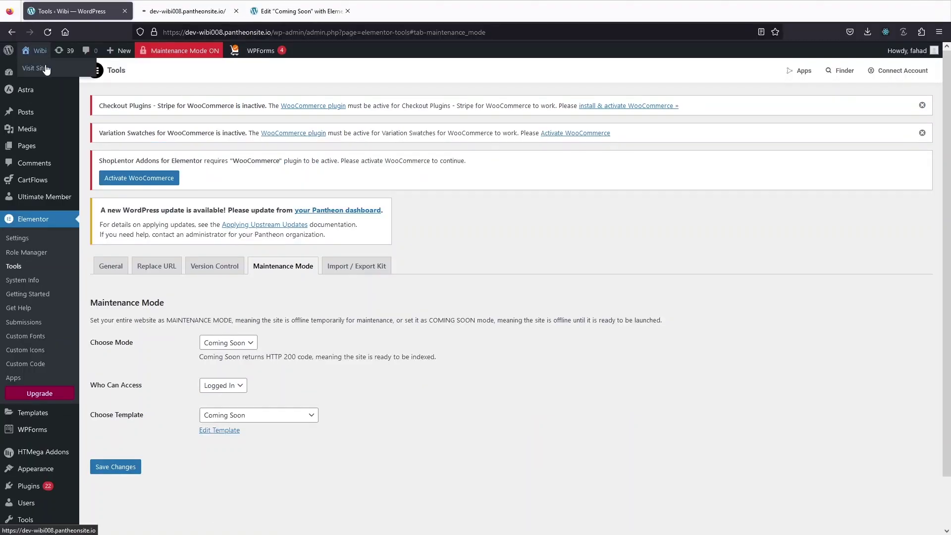
left_click(188, 10)
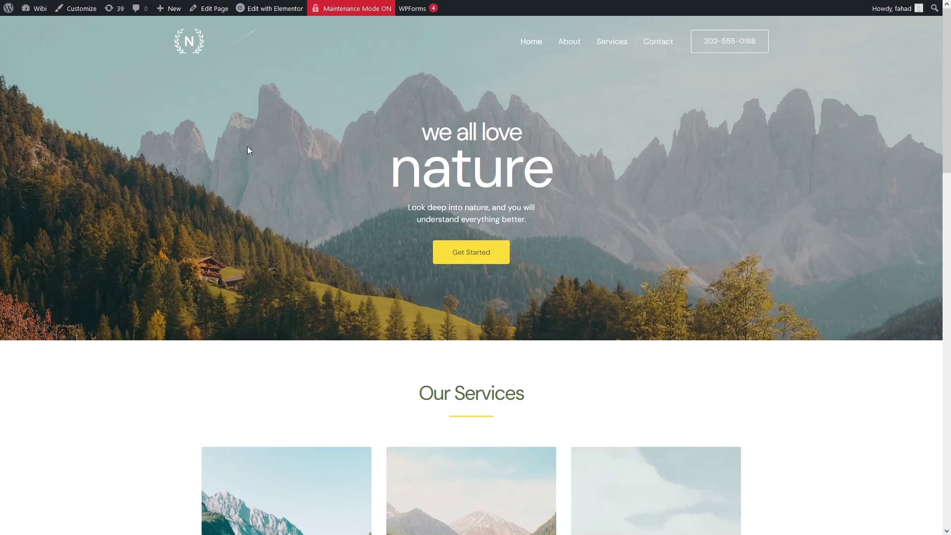
- Copy the site's web address from the address bar
mouse_move(233, 1)
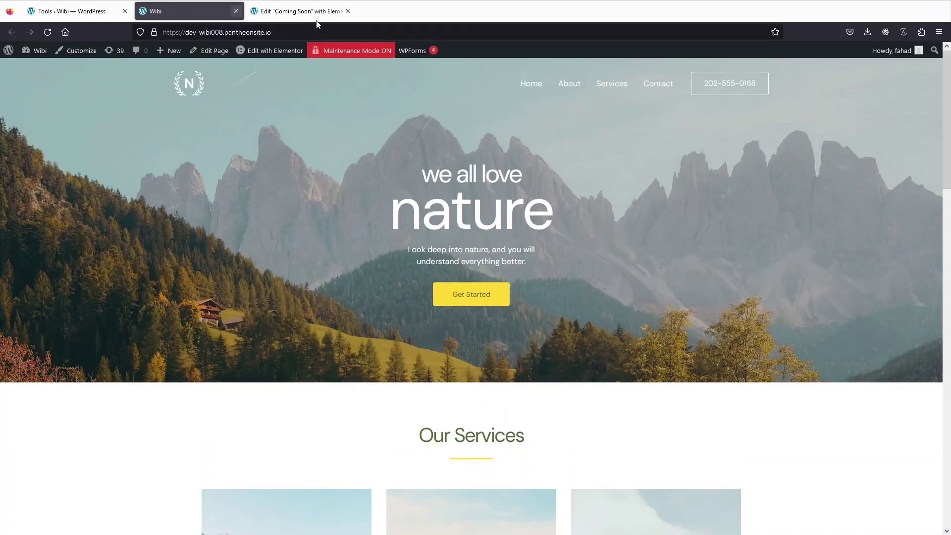
left_click(230, 33)
key("ctrl+c")
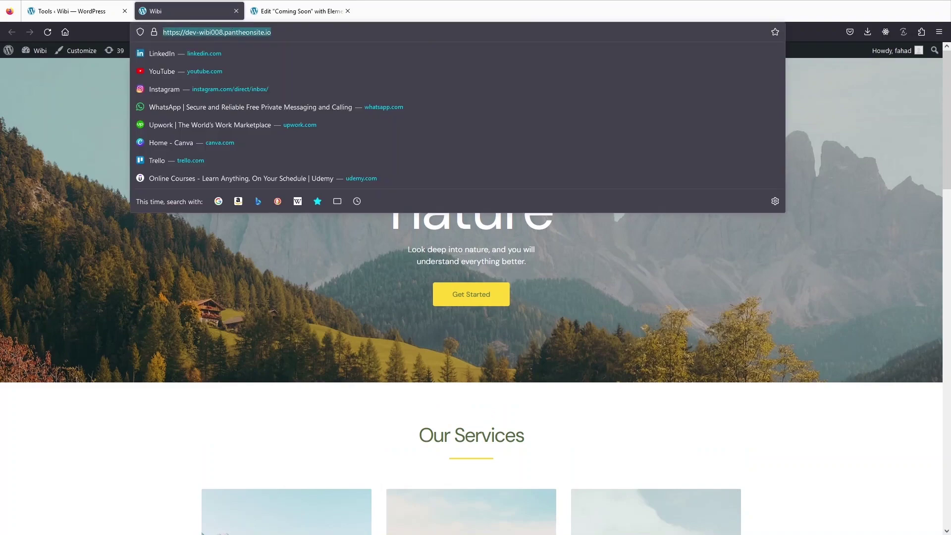
key("Escape")
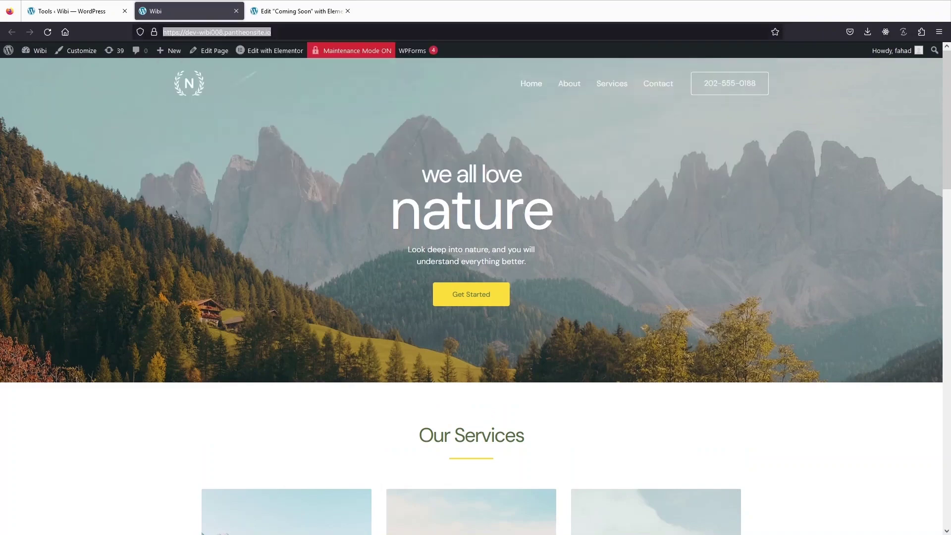
- Load the copied site address in Chrome as a visitor and dismiss the update notice
key("ctrl+v")
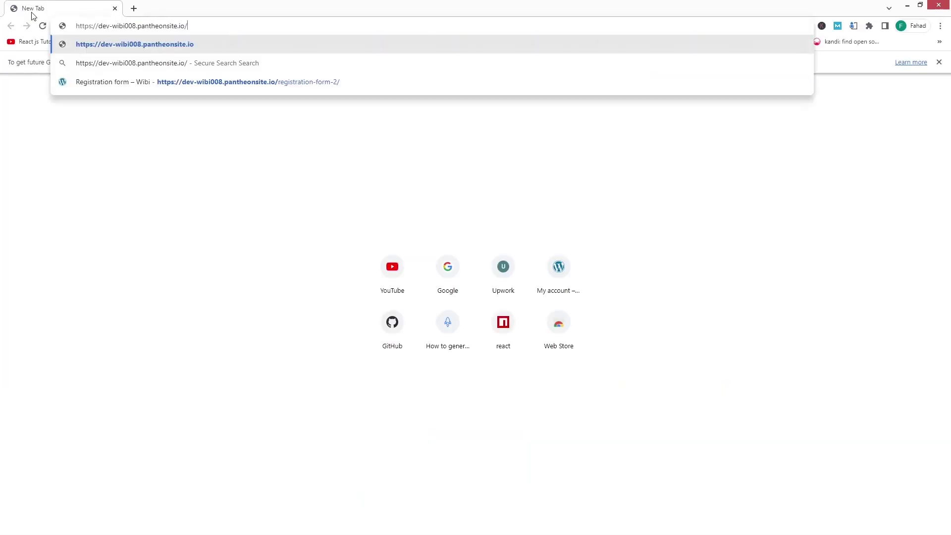
key("Return")
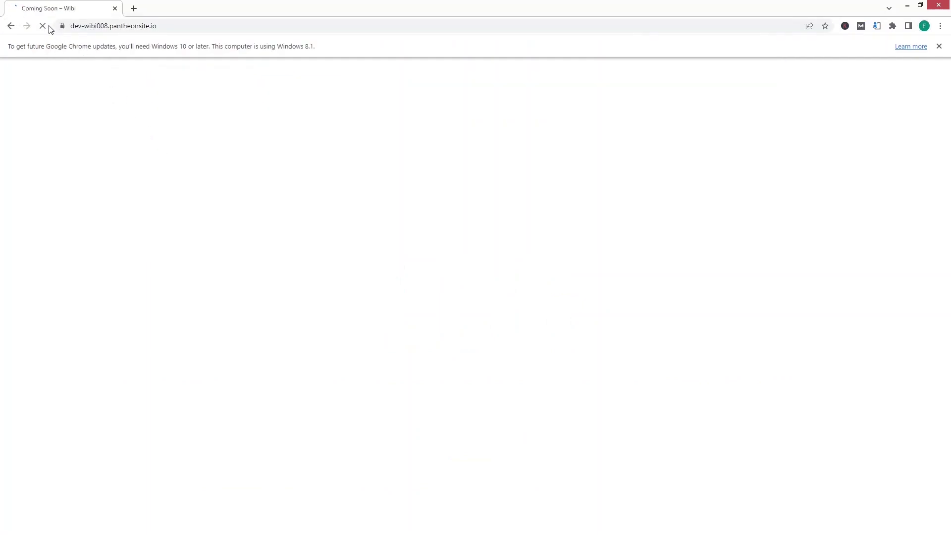
left_click(944, 48)
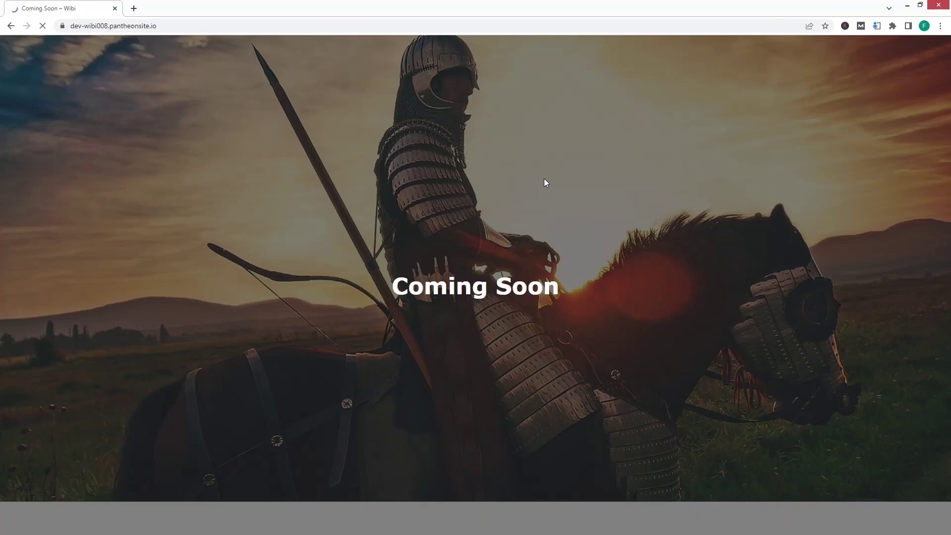